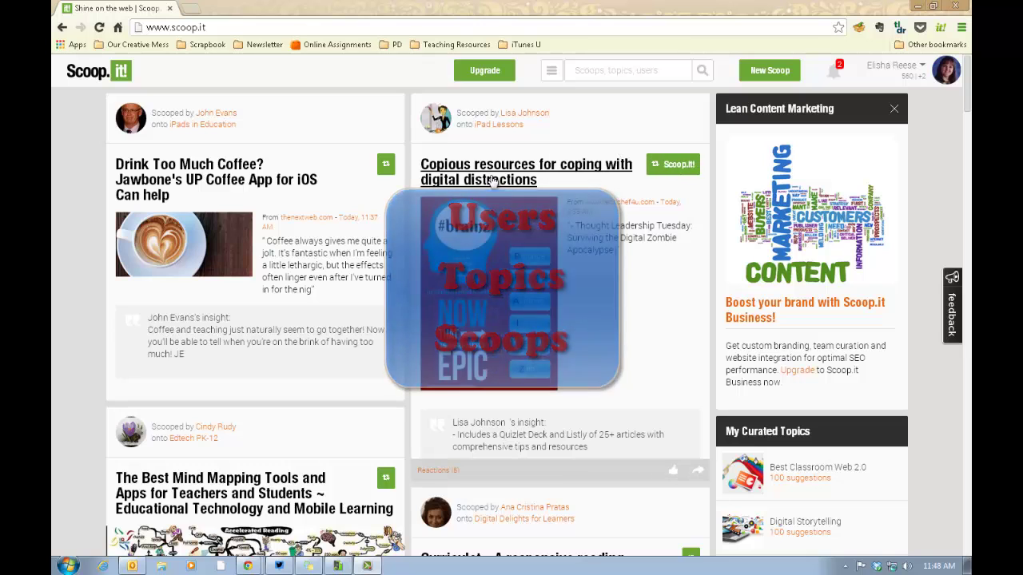
# - Open the 'Drink Too Much Coffee?' scoop's original article on thenextweb.com in a new tab
pyautogui.click(290, 183)
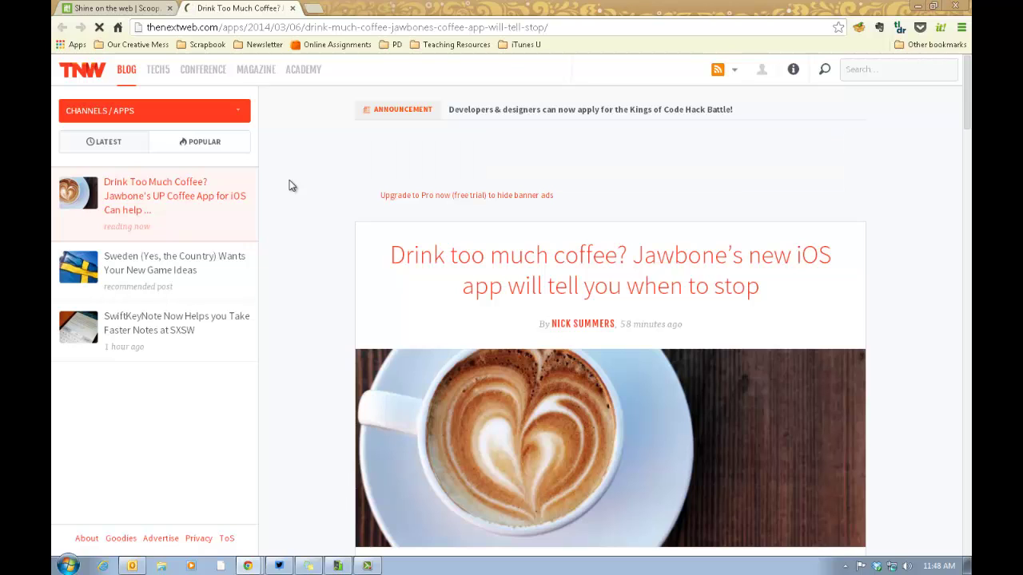
# - Skim the TNW coffee article, then close its tab to get back to the Scoop.it feed
pyautogui.scroll(-2, 289, 185)
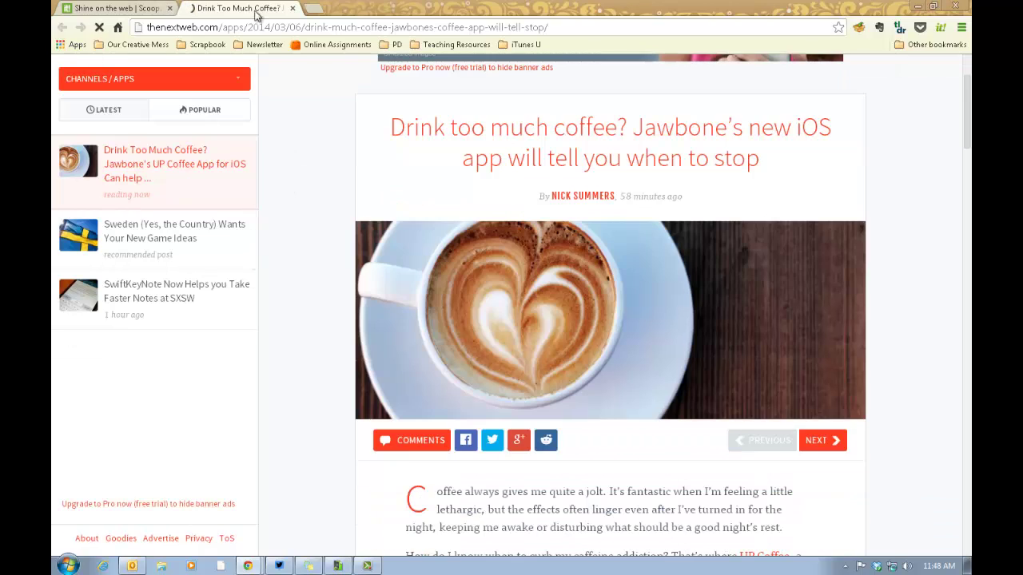
pyautogui.click(292, 8)
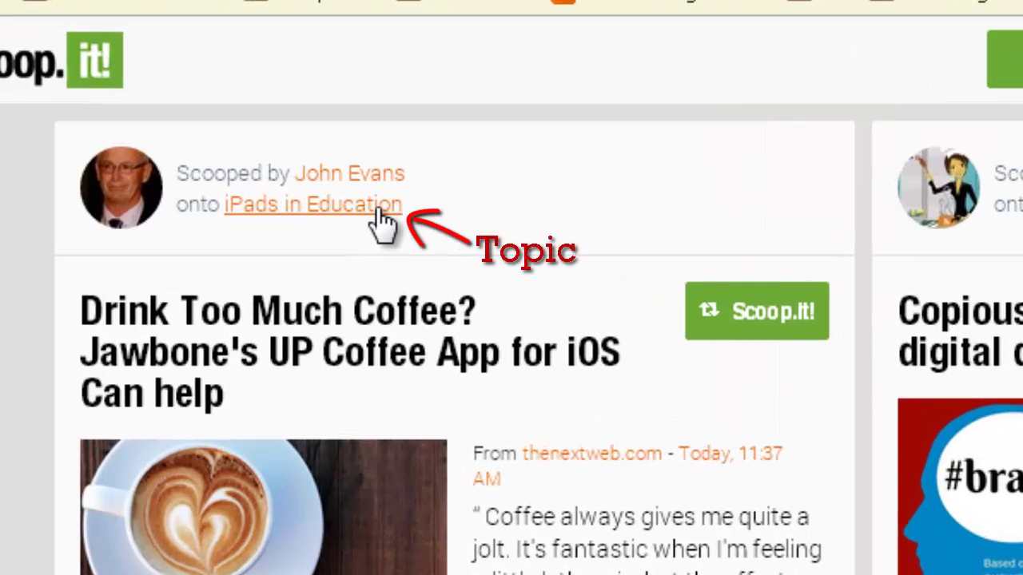
# - Preview the curator's profile card, then go to your own Scoop.it profile page
pyautogui.moveTo(400, 196)
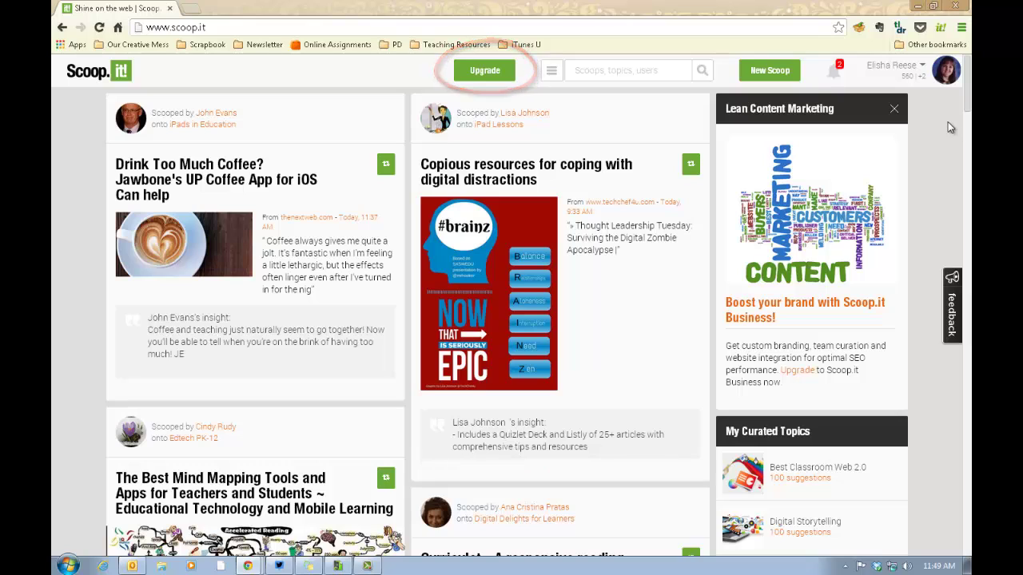
pyautogui.click(946, 77)
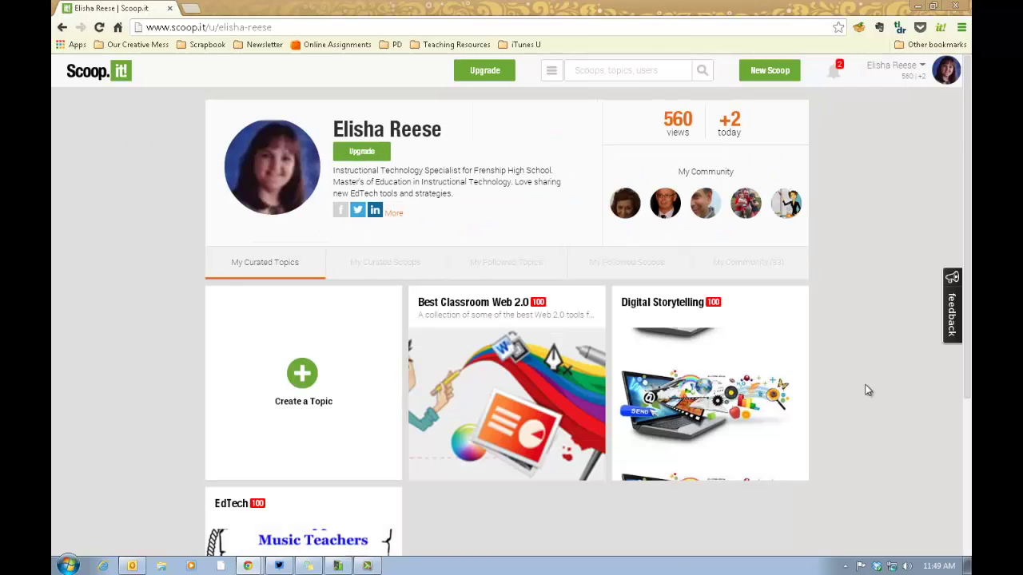
# - Try creating a new topic under My Curated Topics, triggering the Pro upgrade prompt for 5 topics
pyautogui.scroll(-2, 867, 388)
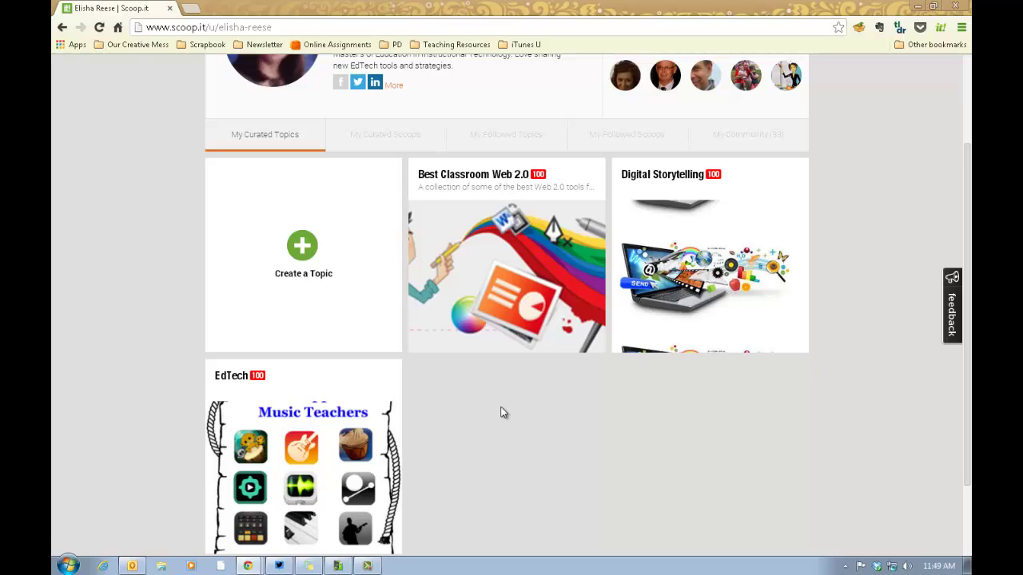
pyautogui.click(297, 254)
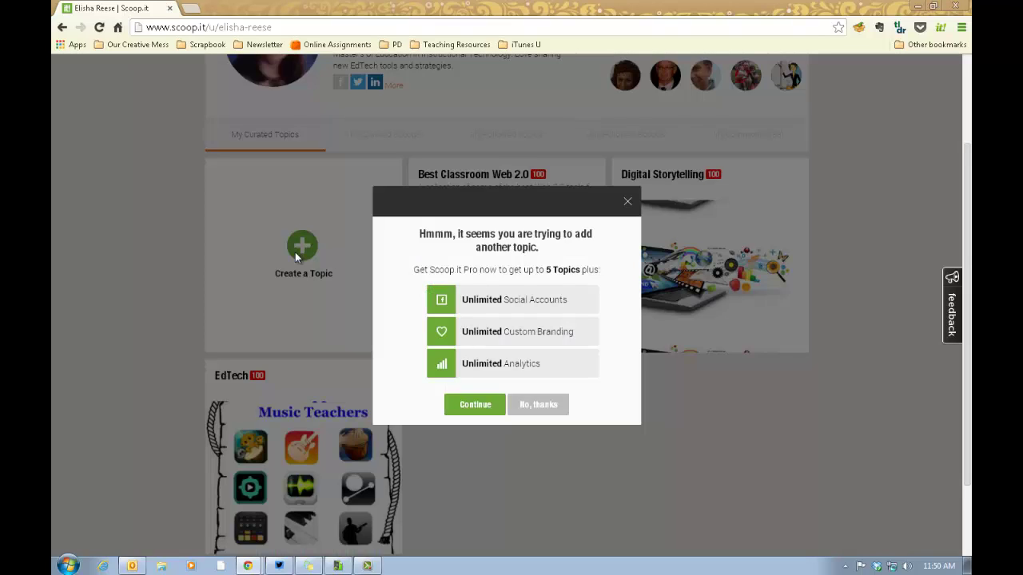
# - Decline the Scoop.it Pro upgrade with 'No, thanks' and return to the top of the profile
pyautogui.click(547, 408)
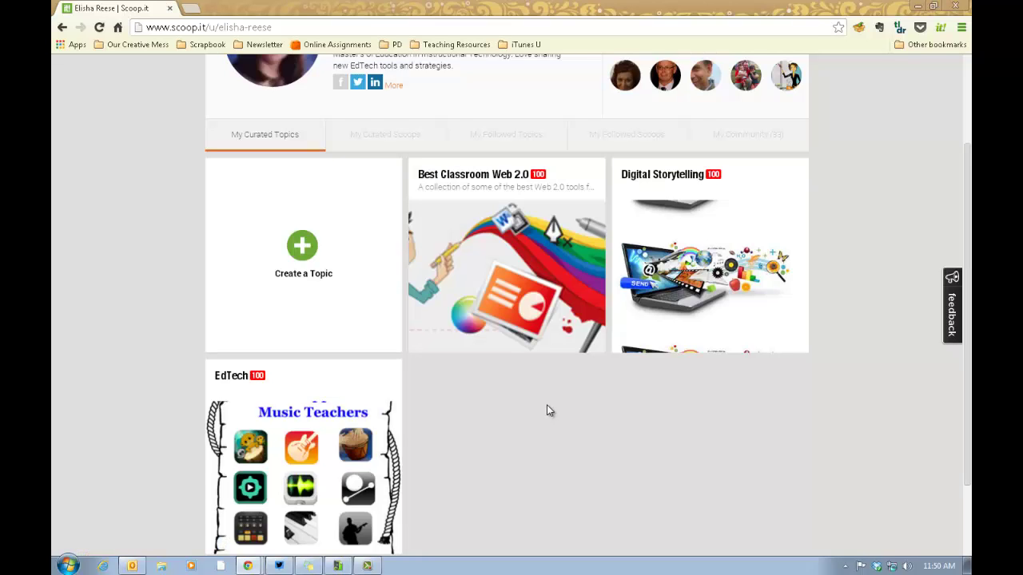
pyautogui.scroll(3, 548, 410)
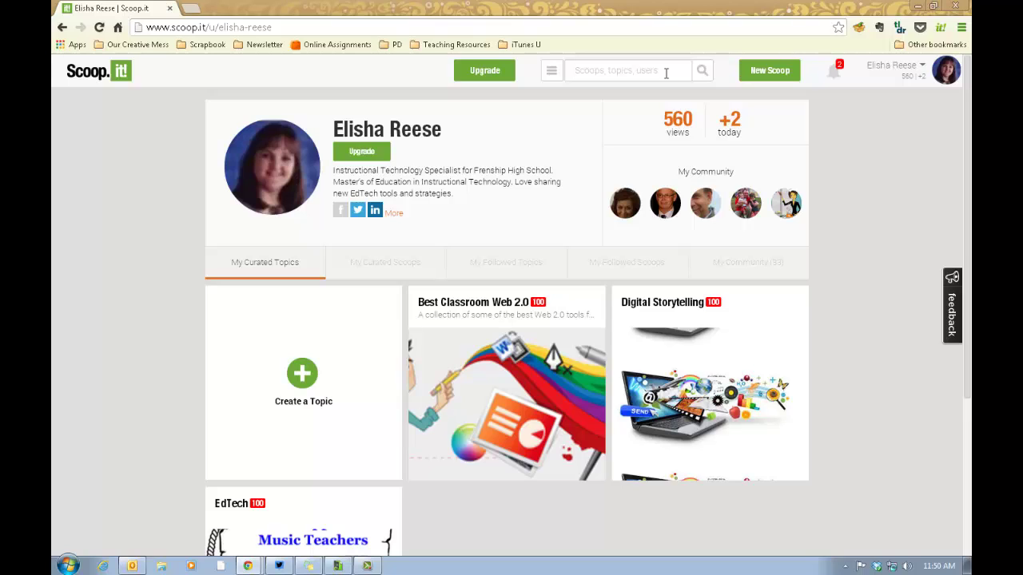
# - Search Scoop.it for 'EdTech' and show only the 379 matching topics
pyautogui.write('EdTech')
pyautogui.press('Return')
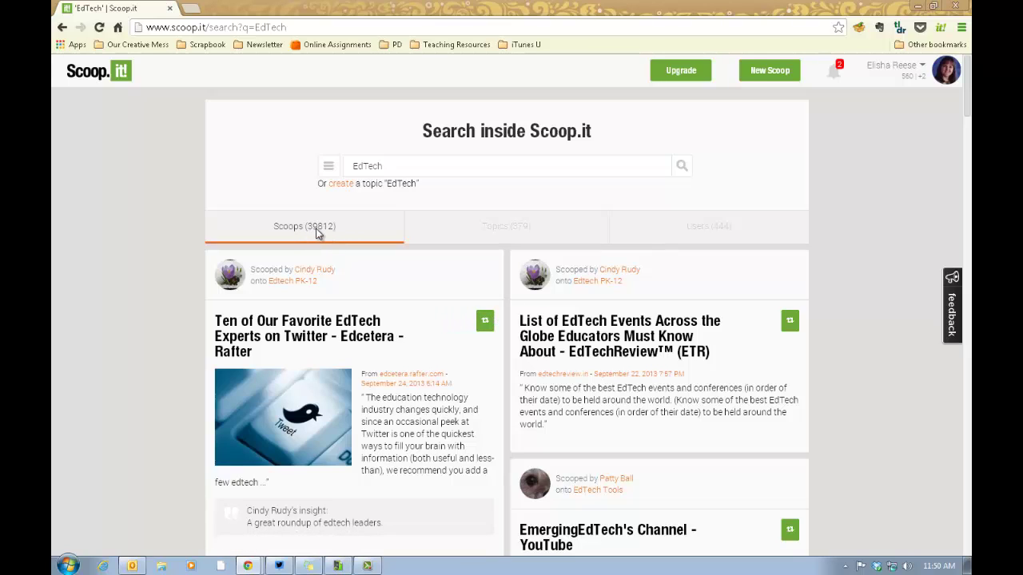
pyautogui.click(535, 233)
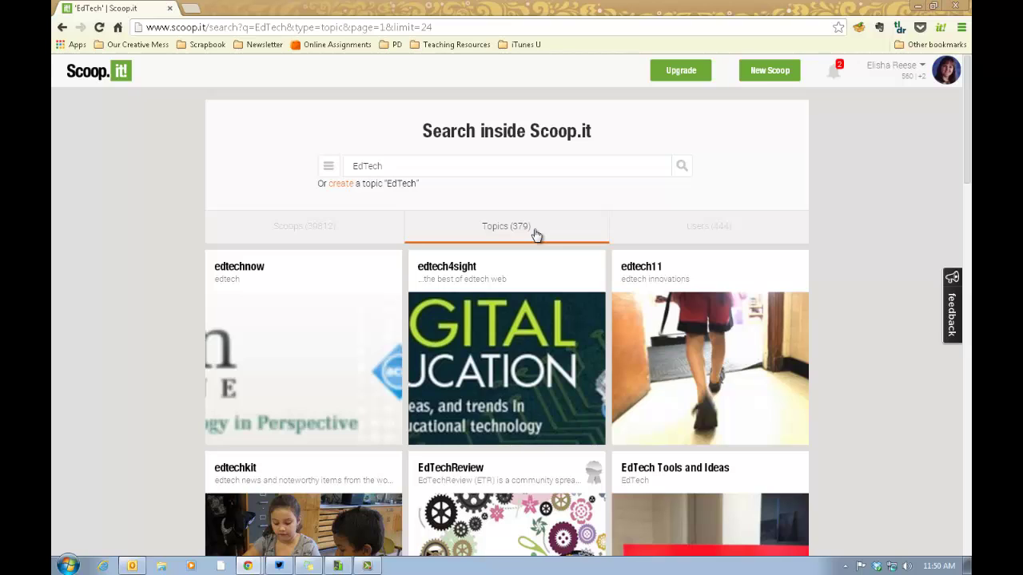
# - Find 'Edtech Good Stuff' in the topic results, open its page and follow it
pyautogui.scroll(-2, 503, 247)
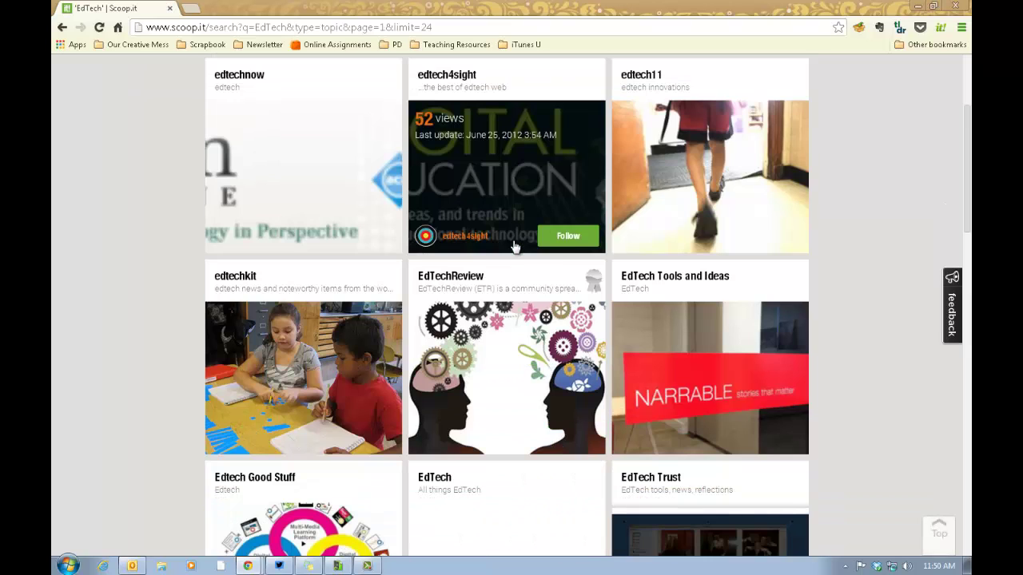
pyautogui.scroll(-1, 515, 247)
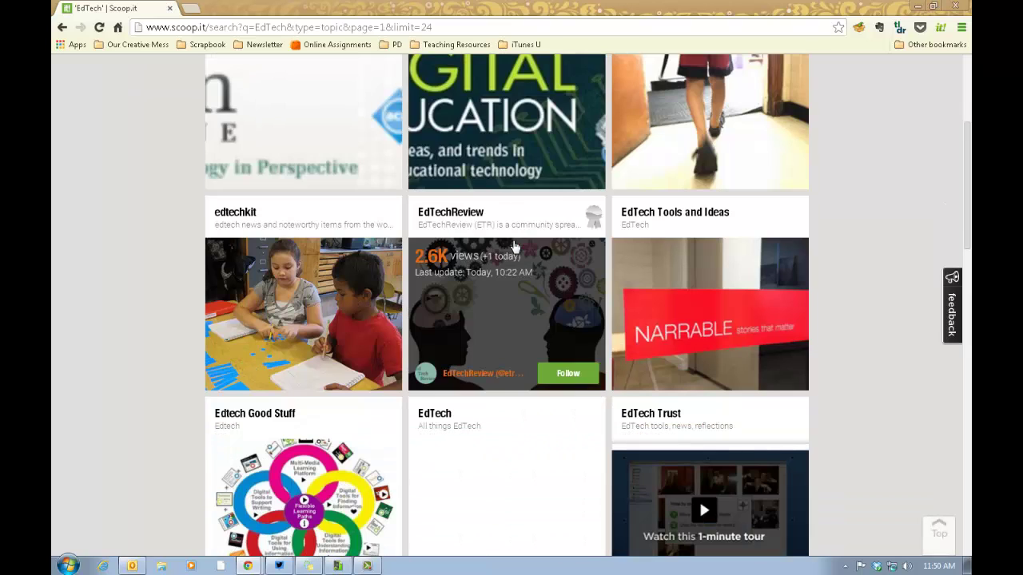
pyautogui.scroll(-1, 515, 248)
pyautogui.scroll(-1, 515, 247)
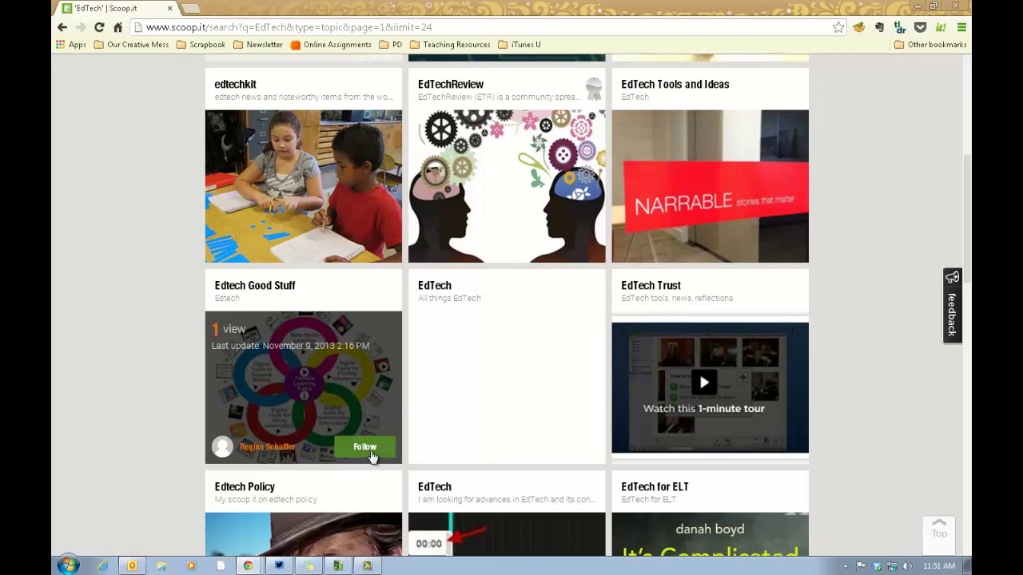
pyautogui.click(275, 289)
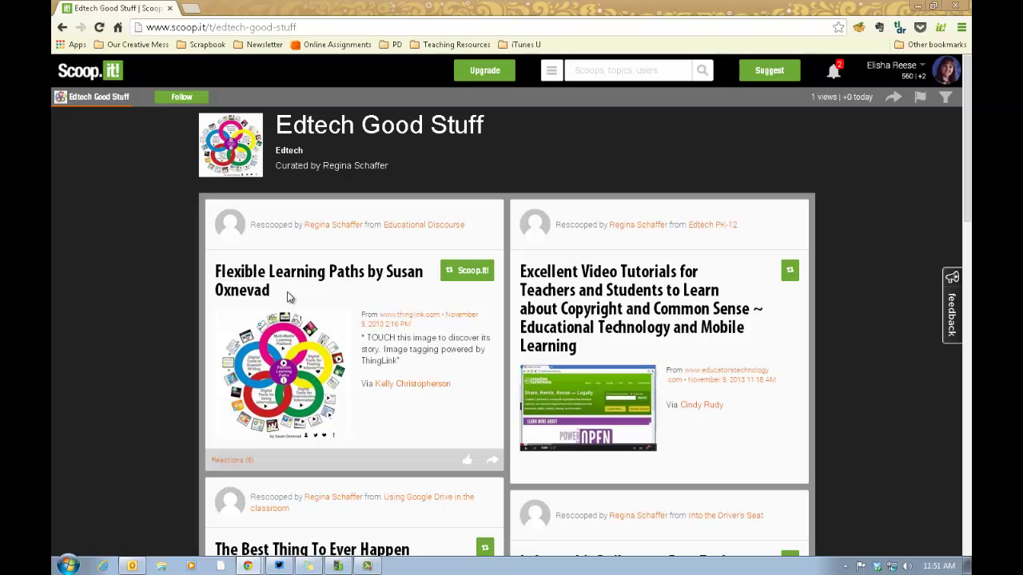
pyautogui.click(181, 97)
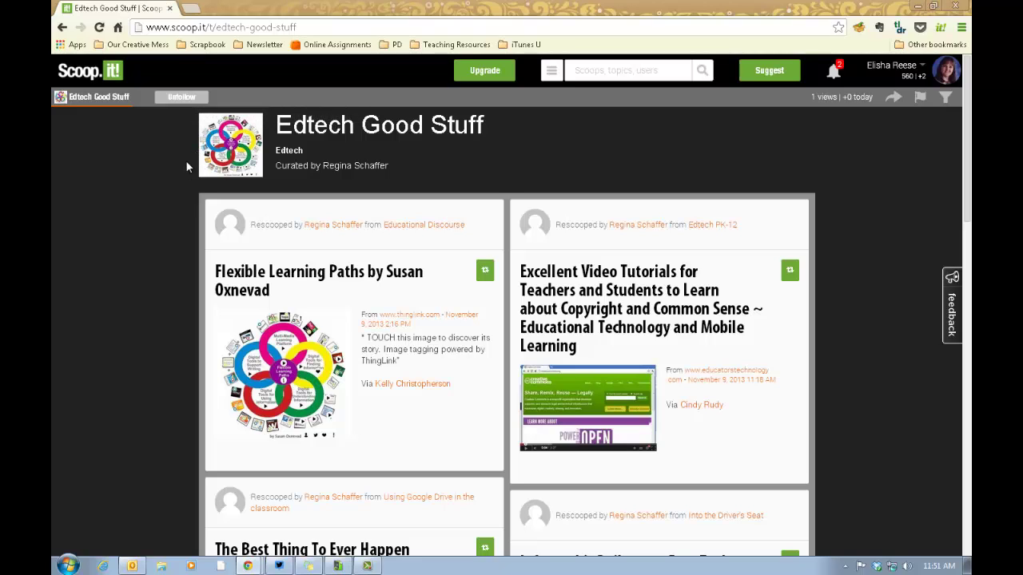
# - Go back to the Scoop.it home feed using the logo at the top left
pyautogui.click(88, 72)
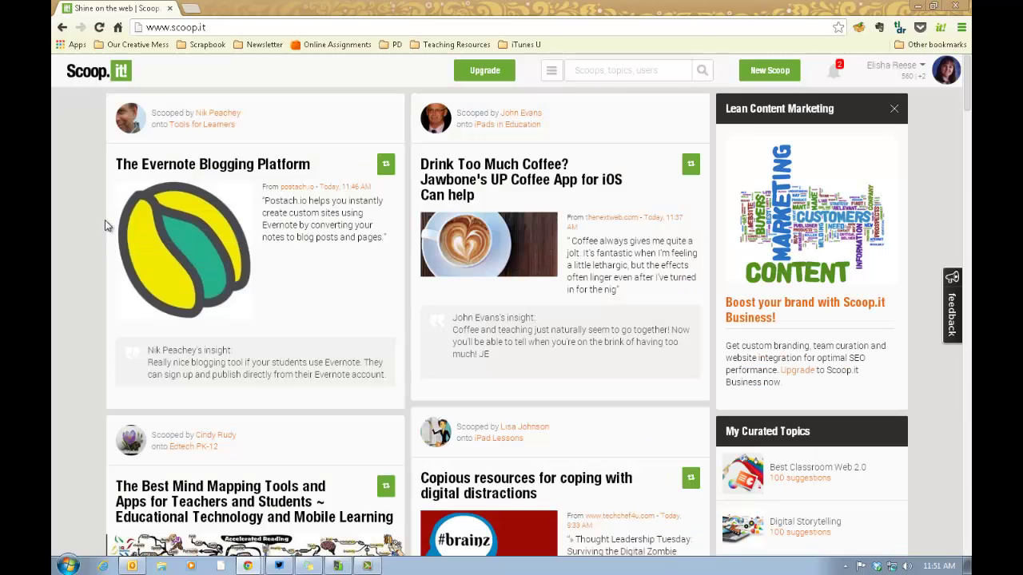
# - Open and browse the profile of the curator behind the 'Drink Too Much Coffee?' scoop
pyautogui.scroll(-7, 104, 226)
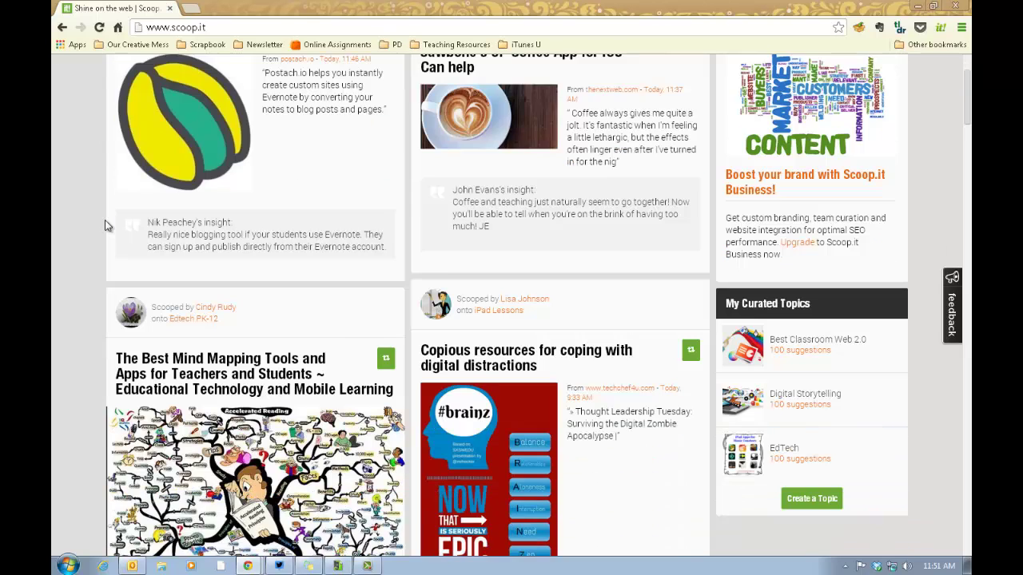
pyautogui.scroll(-4, 105, 225)
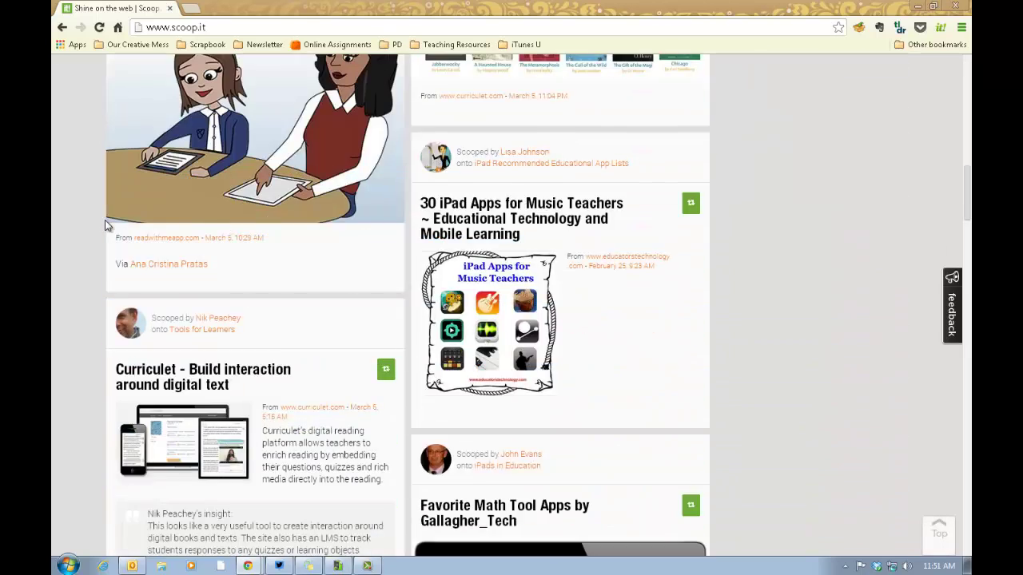
pyautogui.scroll(7, 105, 226)
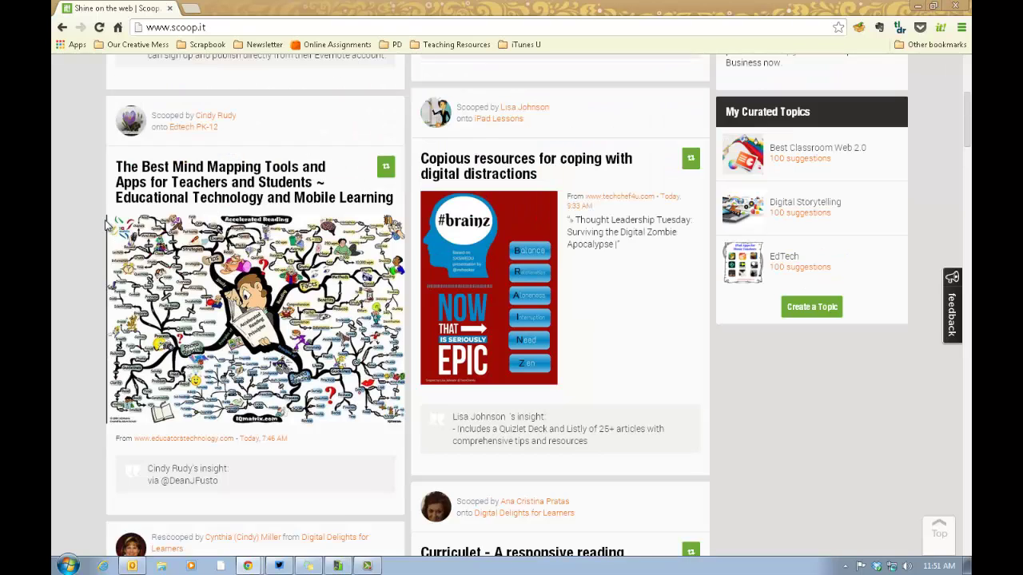
pyautogui.scroll(4, 106, 224)
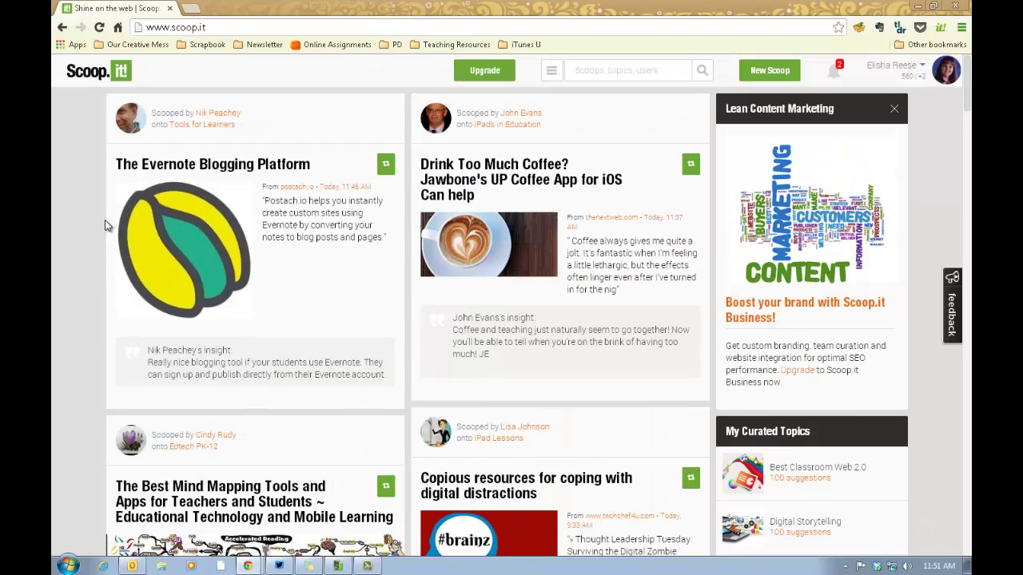
pyautogui.click(516, 118)
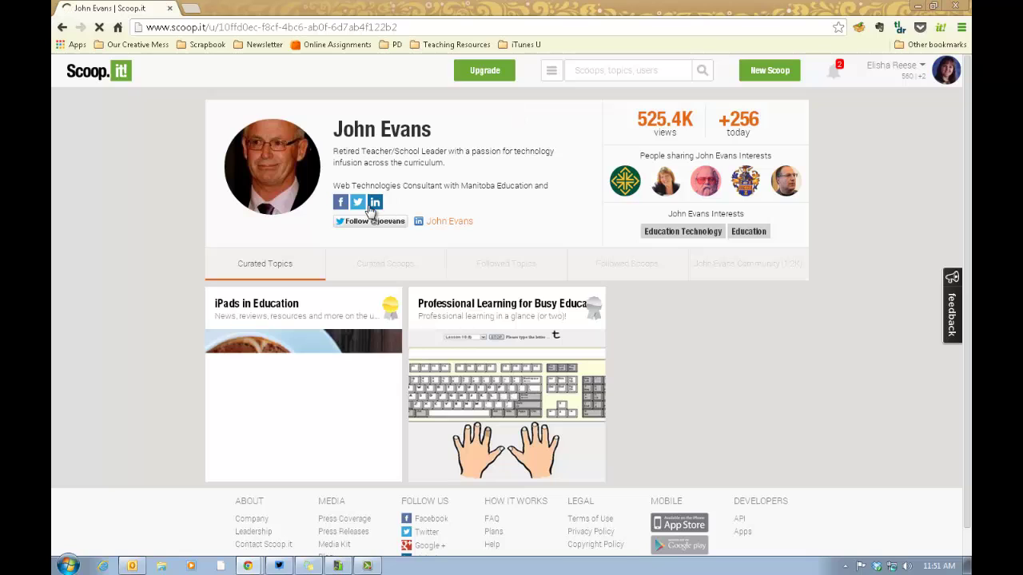
pyautogui.scroll(-1, 415, 196)
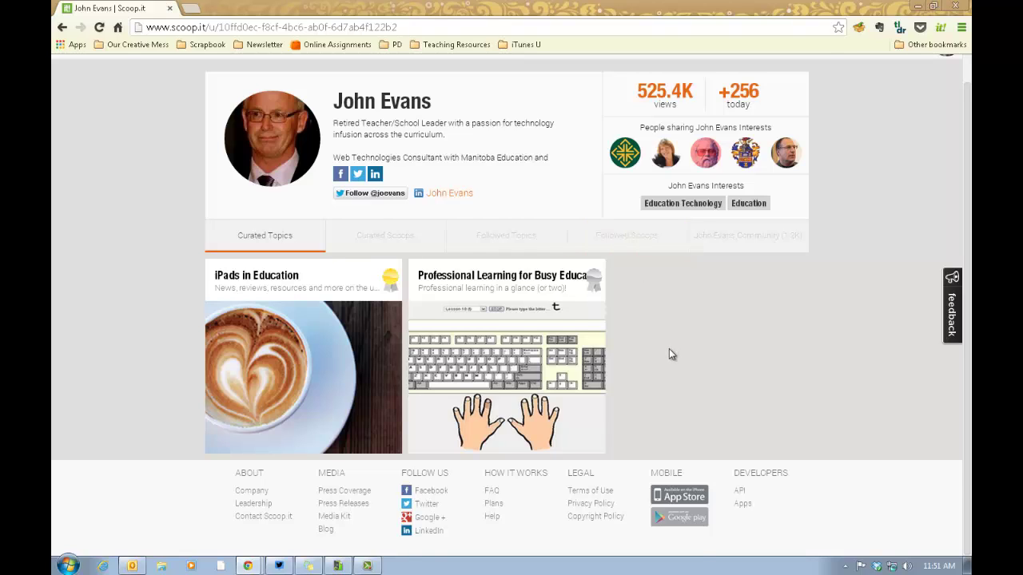
pyautogui.scroll(1, 669, 348)
# - Return to the feed and start rescooping the 'Drink Too Much Coffee?' post into EdTech
pyautogui.click(94, 73)
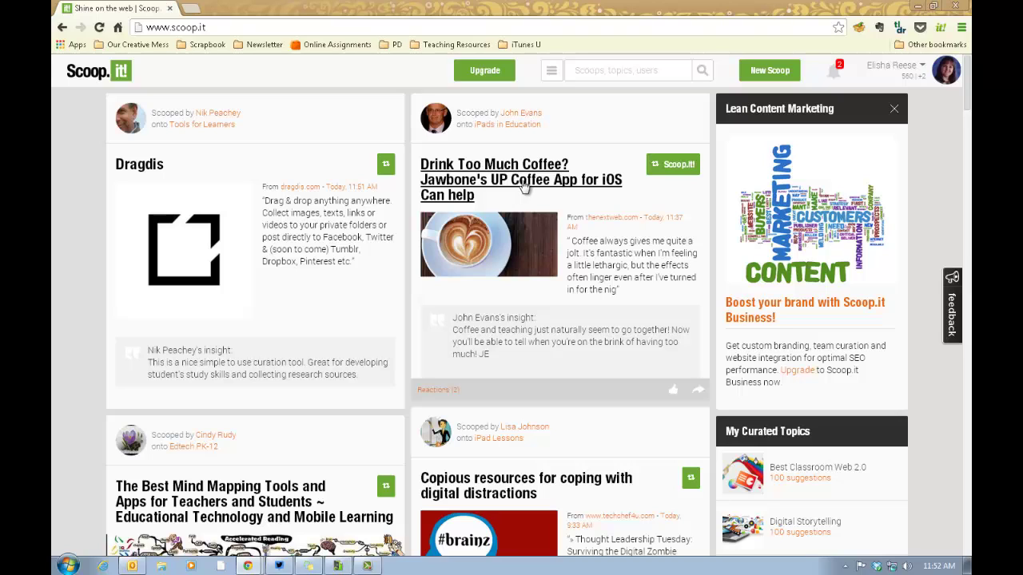
pyautogui.click(676, 165)
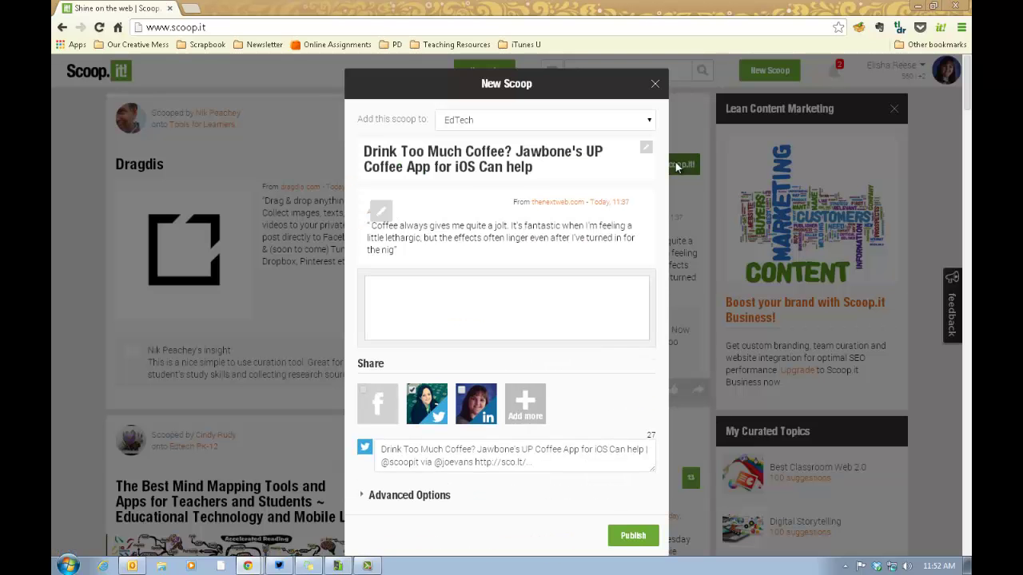
# - Keep EdTech as the destination topic for the Jawbone coffee post and turn off Twitter sharing
pyautogui.click(649, 123)
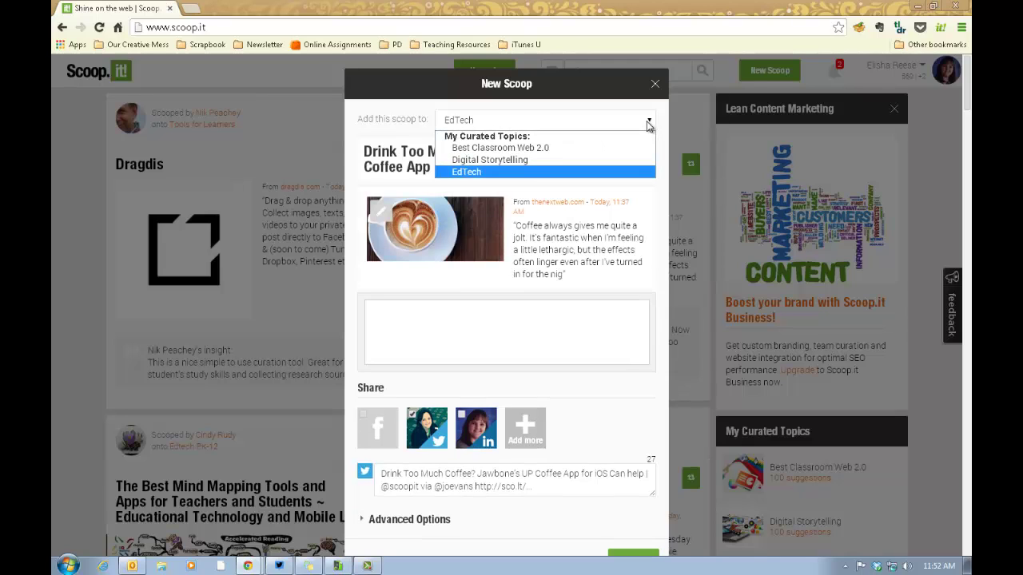
pyautogui.click(648, 124)
pyautogui.click(509, 329)
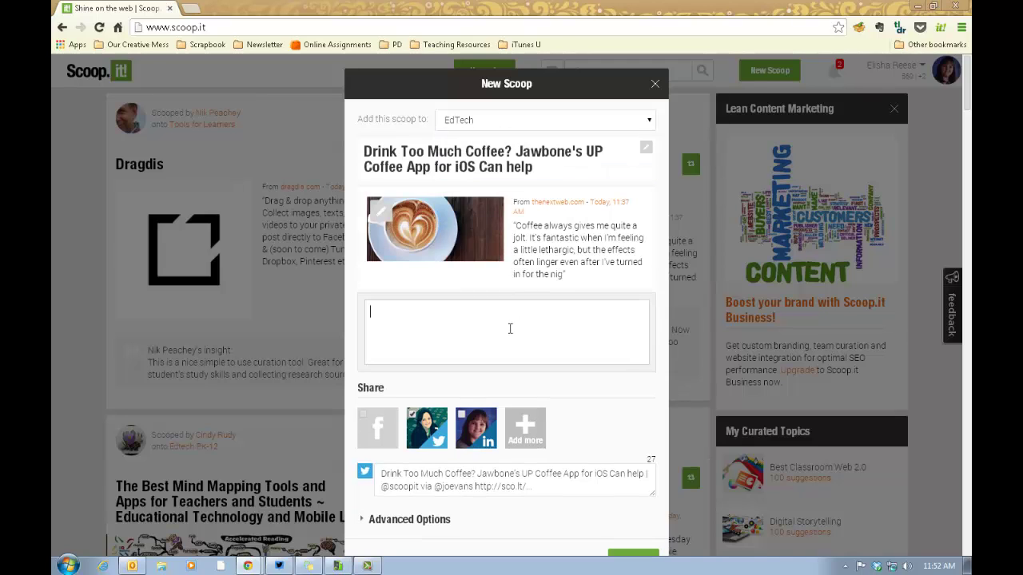
pyautogui.scroll(-1, 510, 329)
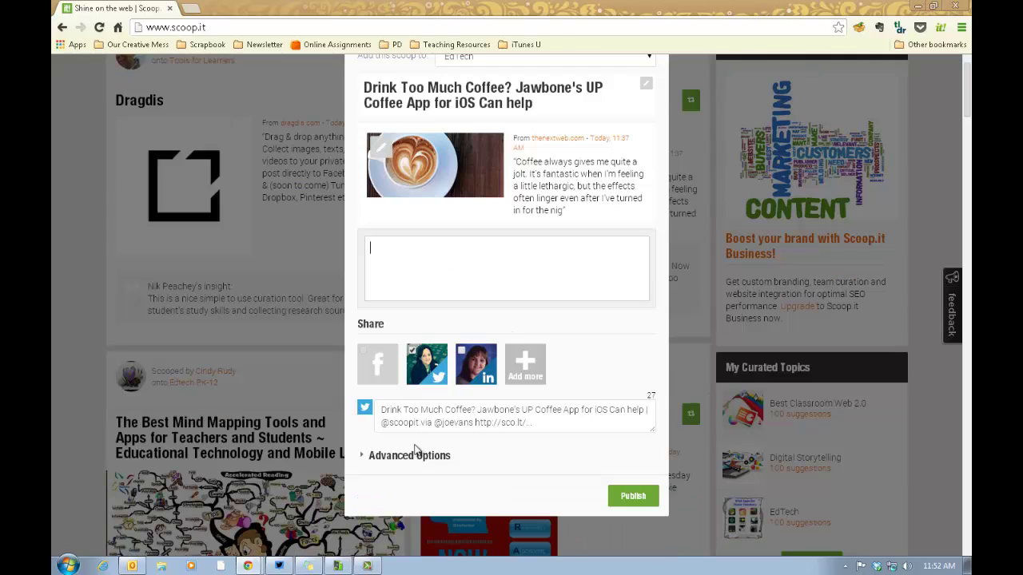
pyautogui.click(415, 355)
# - Expand Advanced Options, publish the coffee scoop to EdTech, and dismiss the confirmation
pyautogui.click(364, 409)
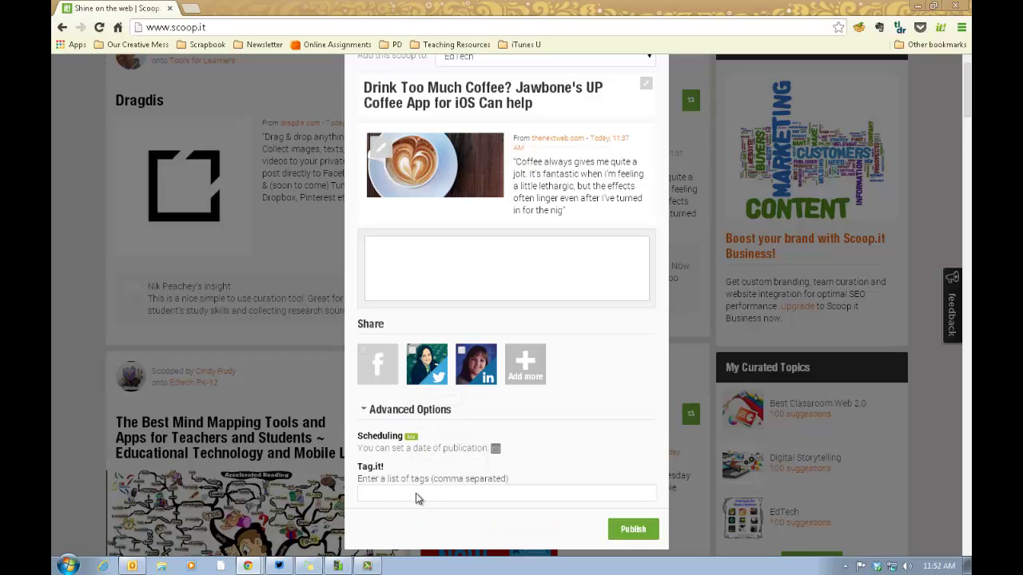
pyautogui.scroll(1, 415, 499)
pyautogui.scroll(-1, 415, 498)
pyautogui.click(626, 531)
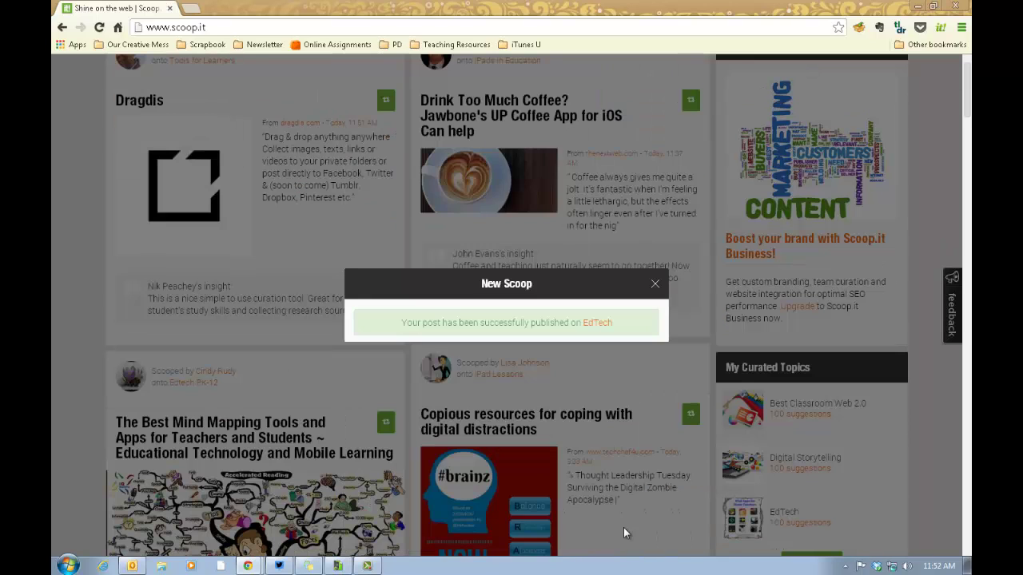
pyautogui.click(655, 287)
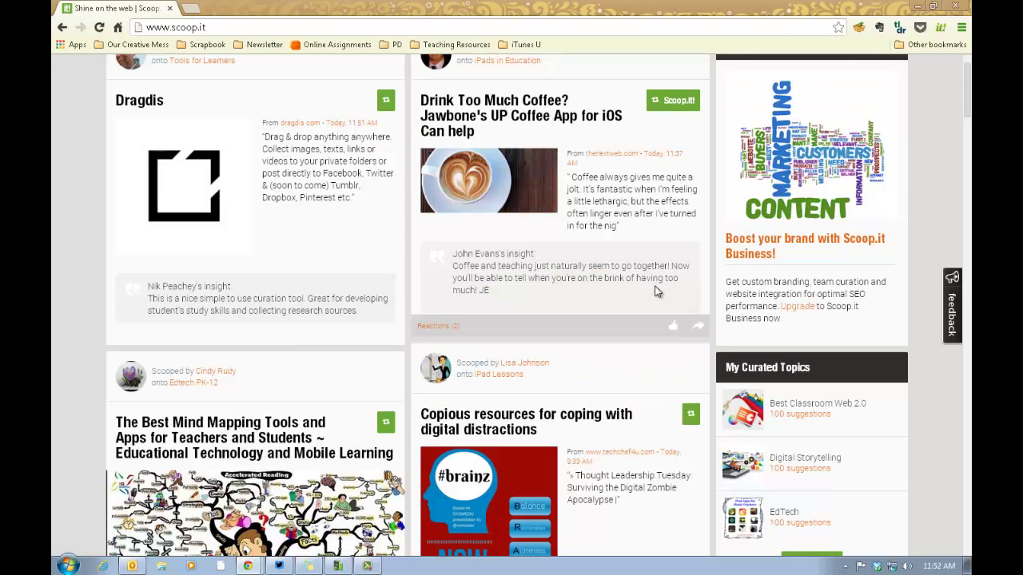
pyautogui.scroll(-1, 640, 357)
pyautogui.scroll(-1, 639, 357)
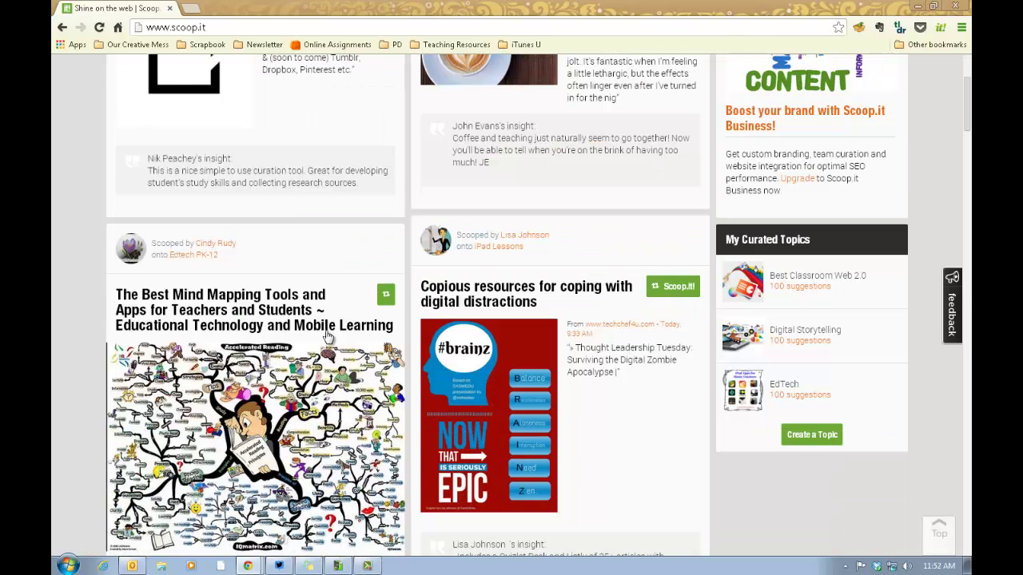
# - Open the 'Best Mind Mapping Tools and Apps for Teachers and Students' article in a new tab and skim it
pyautogui.click(257, 320)
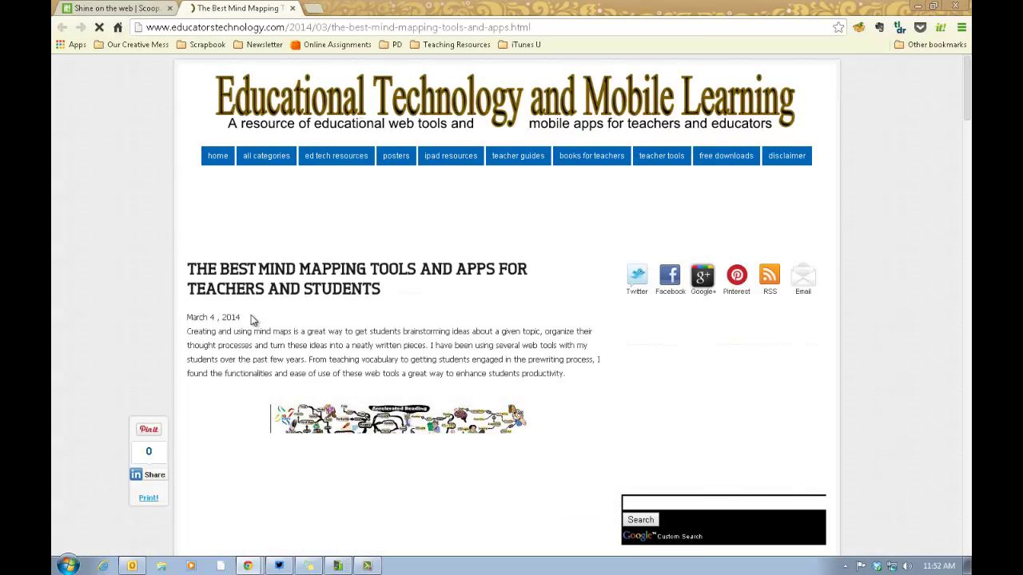
pyautogui.scroll(-5, 250, 320)
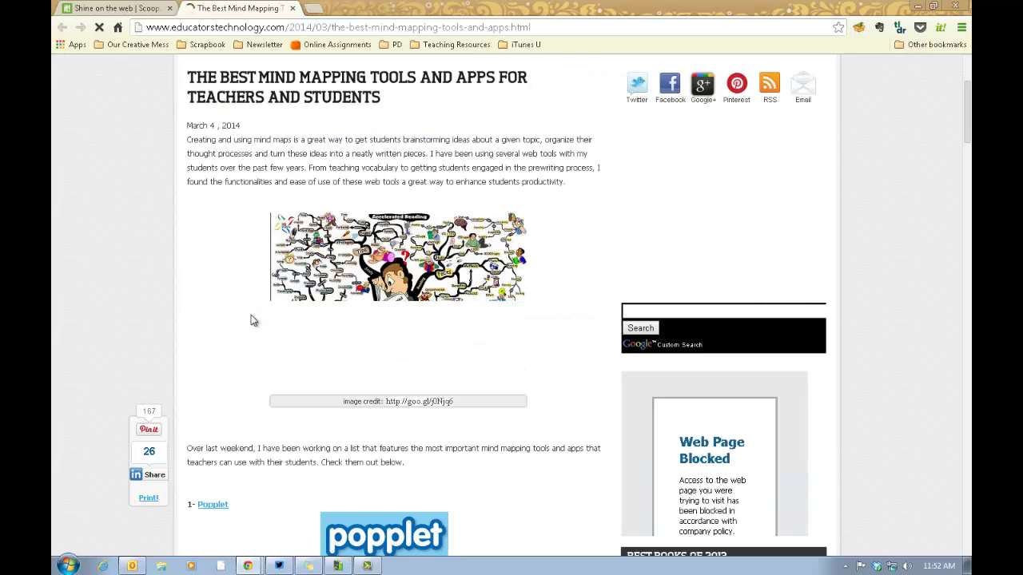
pyautogui.scroll(5, 252, 323)
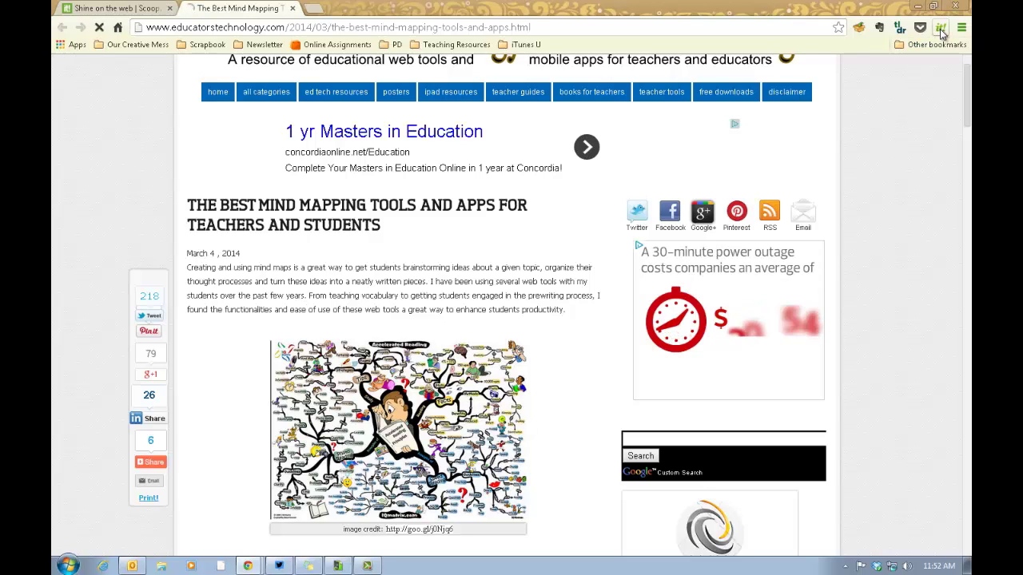
# - Scoop the mind mapping article to EdTech via the bookmarklet, then close its tab
pyautogui.click(941, 30)
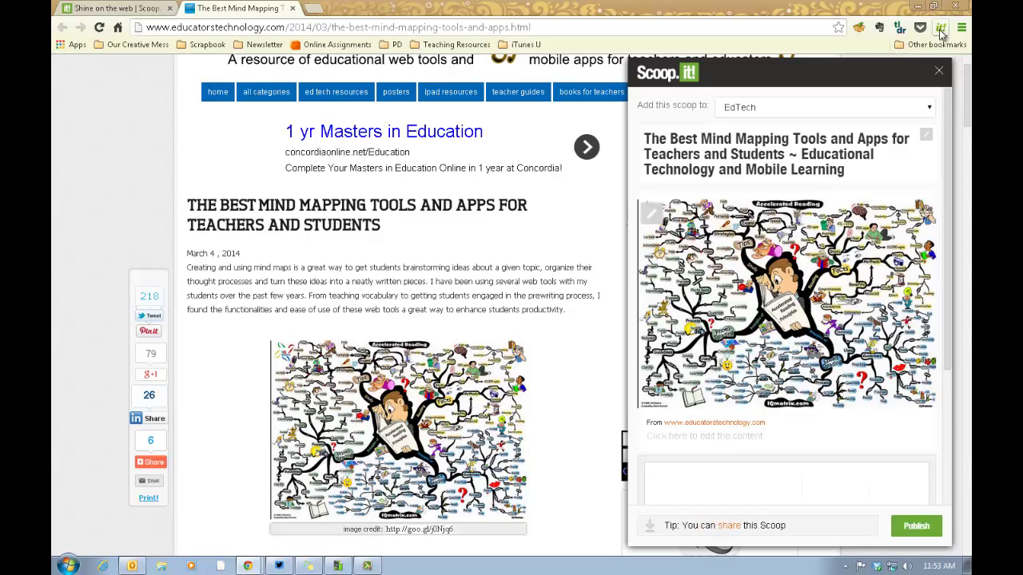
pyautogui.click(929, 110)
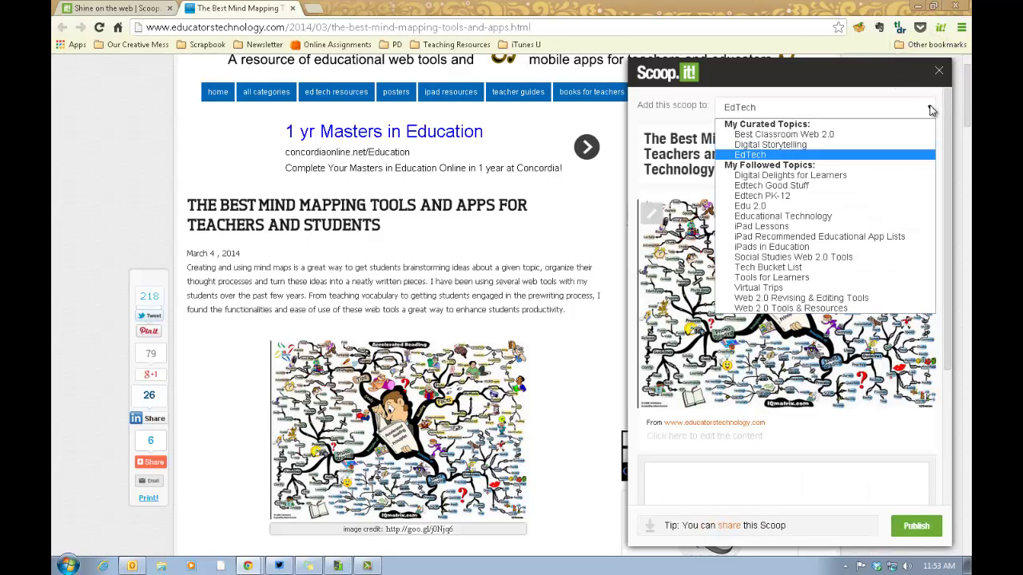
pyautogui.click(930, 110)
pyautogui.moveTo(944, 340); pyautogui.dragTo(947, 503)
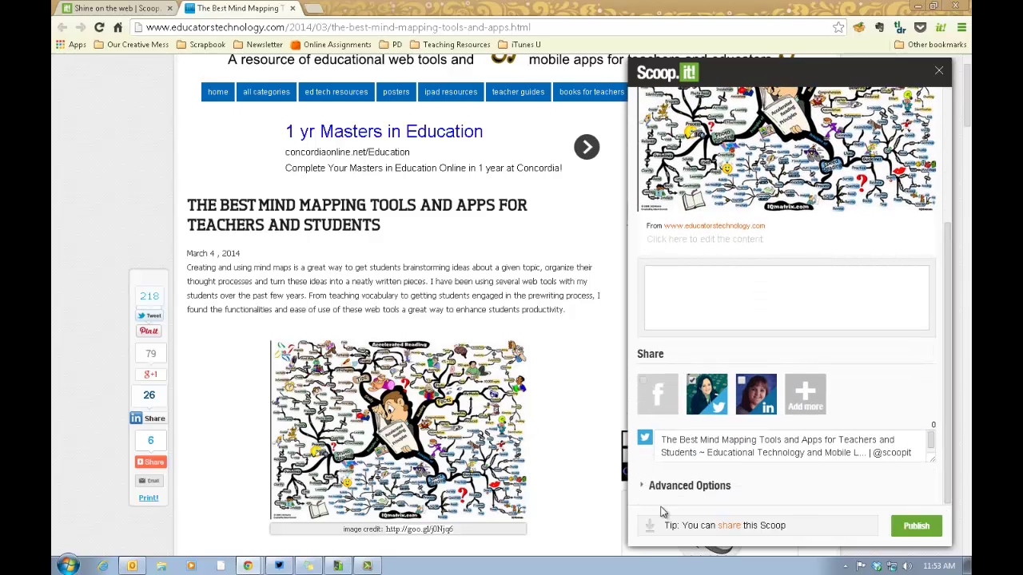
pyautogui.click(917, 526)
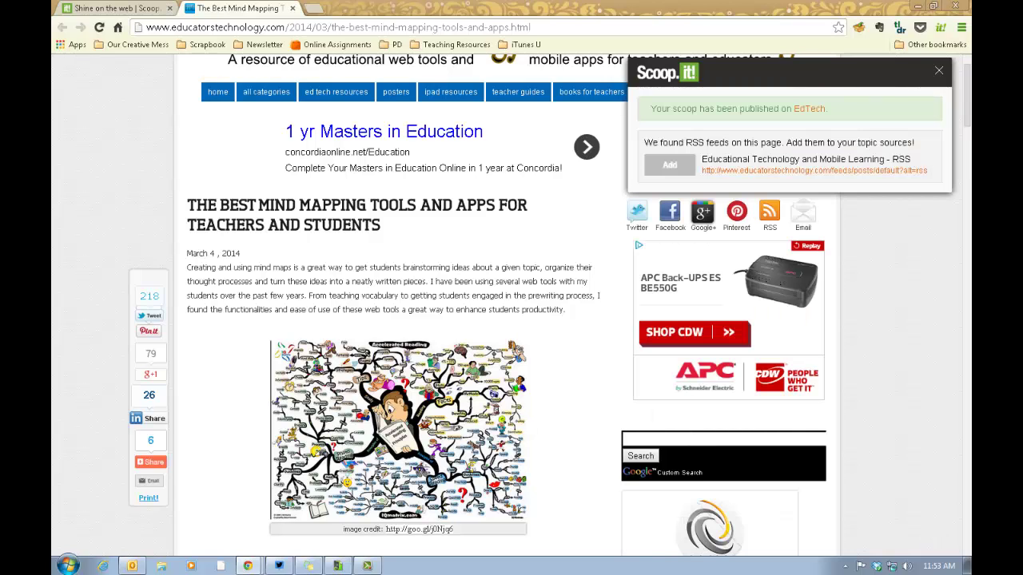
pyautogui.click(940, 72)
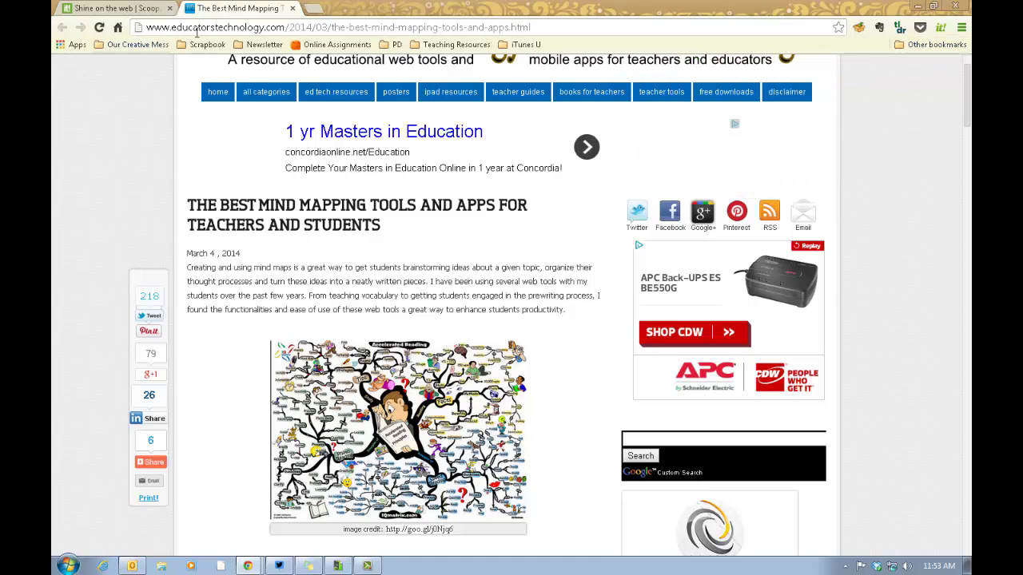
pyautogui.click(293, 8)
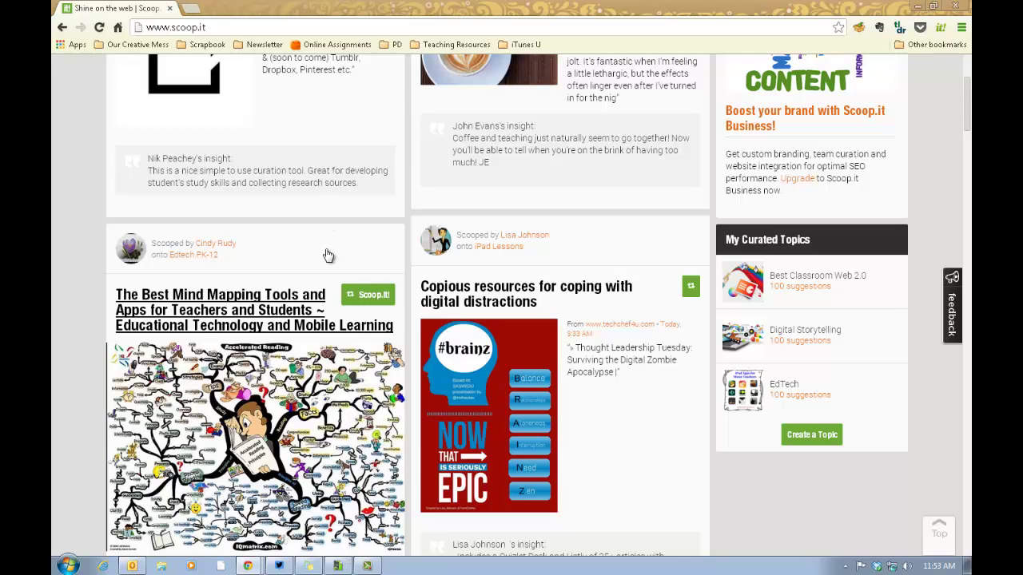
# - Expand the mind mapping scoop's share panel to show its short link and Embed this Scoop option
pyautogui.scroll(-2, 327, 222)
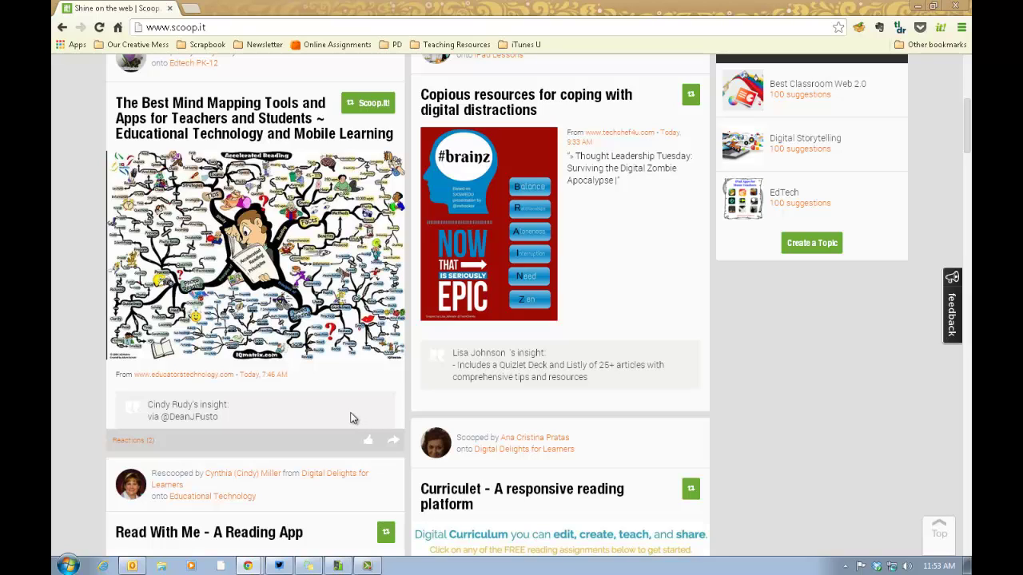
pyautogui.click(394, 443)
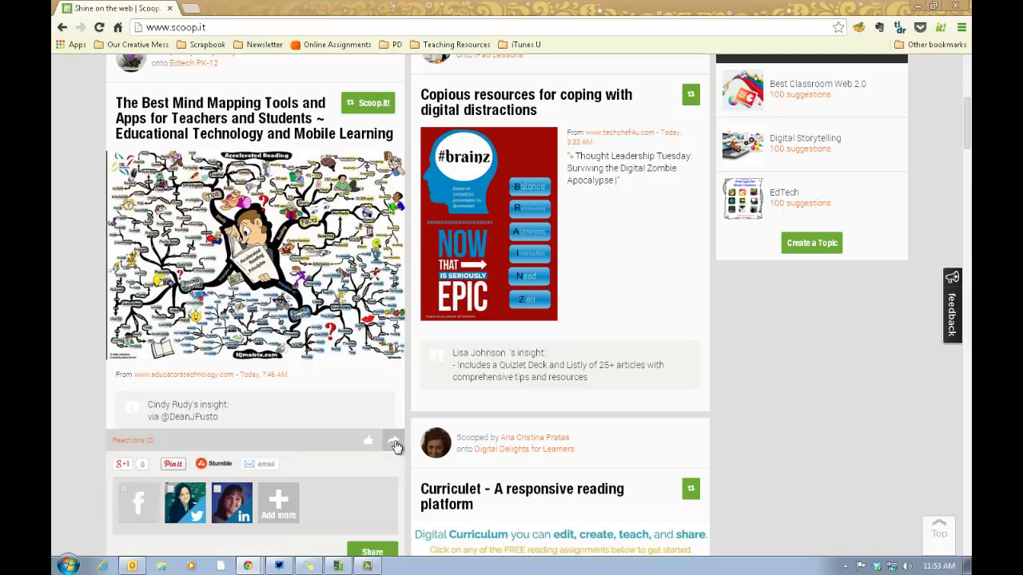
pyautogui.scroll(-1, 394, 443)
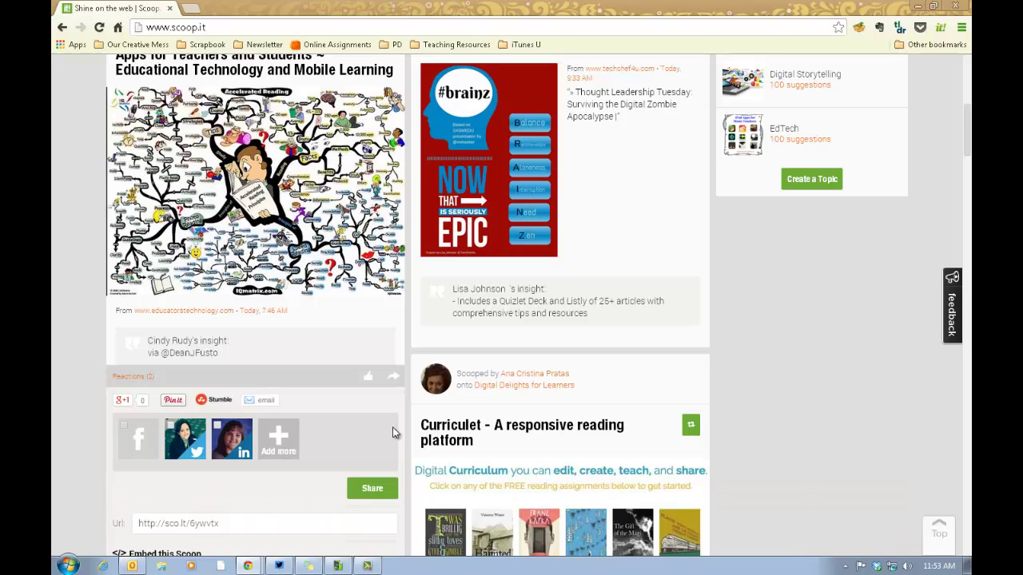
pyautogui.scroll(-1, 395, 382)
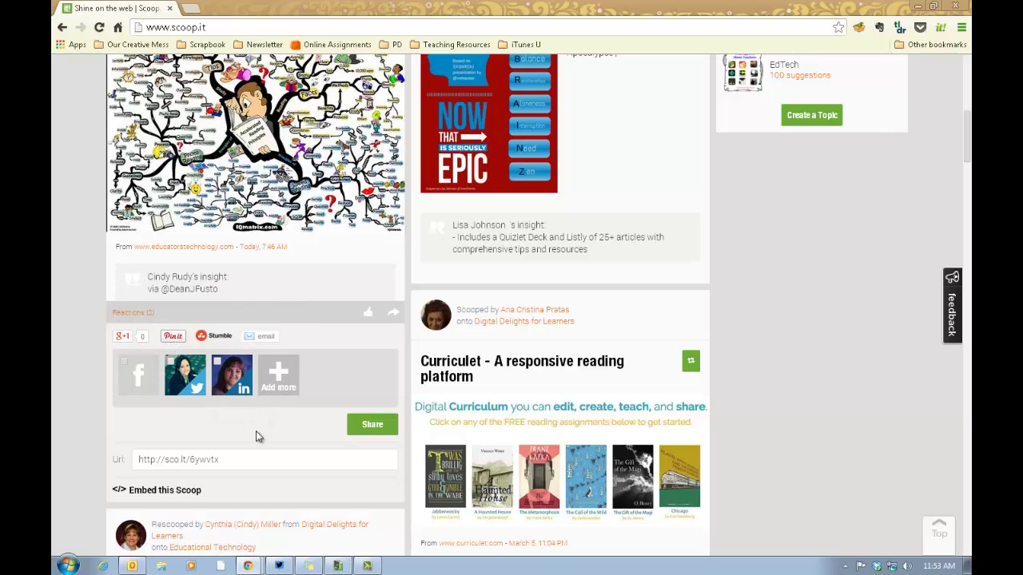
pyautogui.scroll(-1, 255, 424)
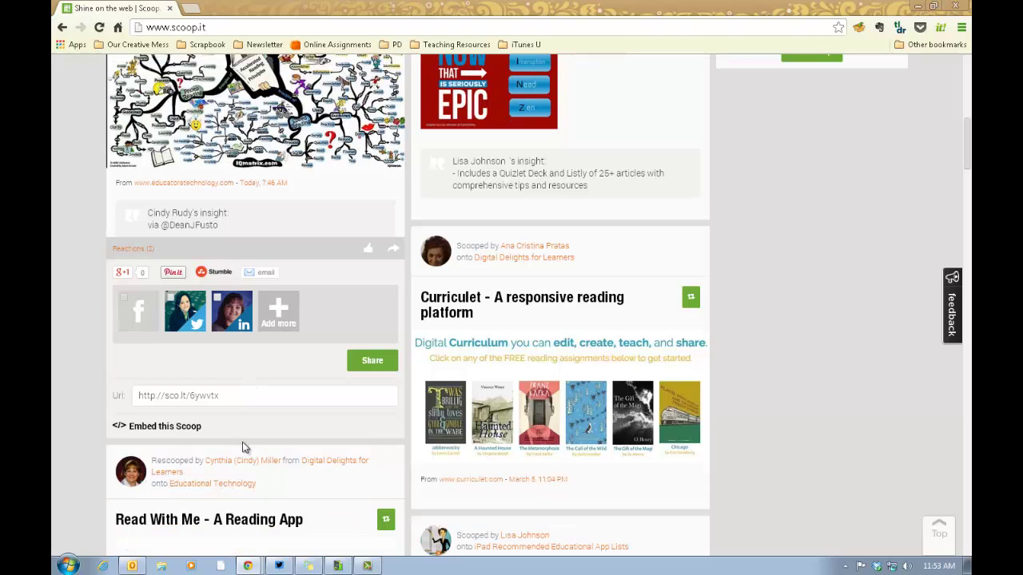
pyautogui.click(183, 429)
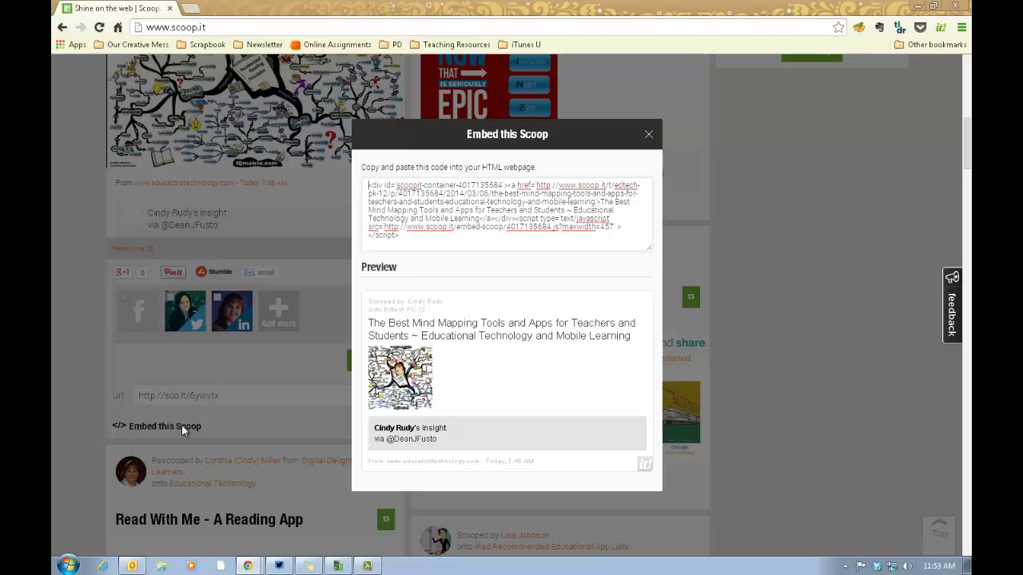
pyautogui.click(649, 134)
pyautogui.scroll(5, 726, 235)
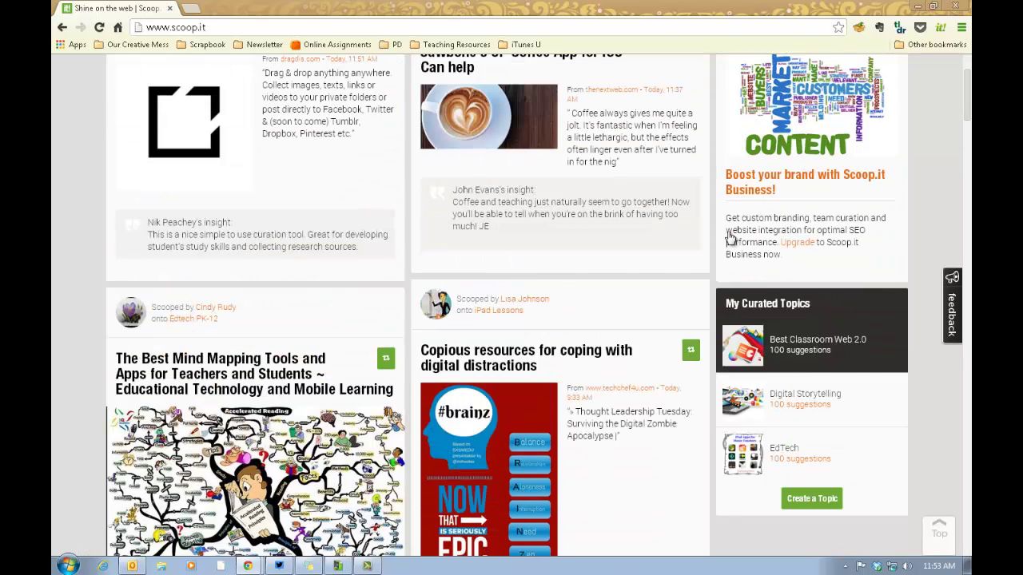
pyautogui.scroll(2, 726, 228)
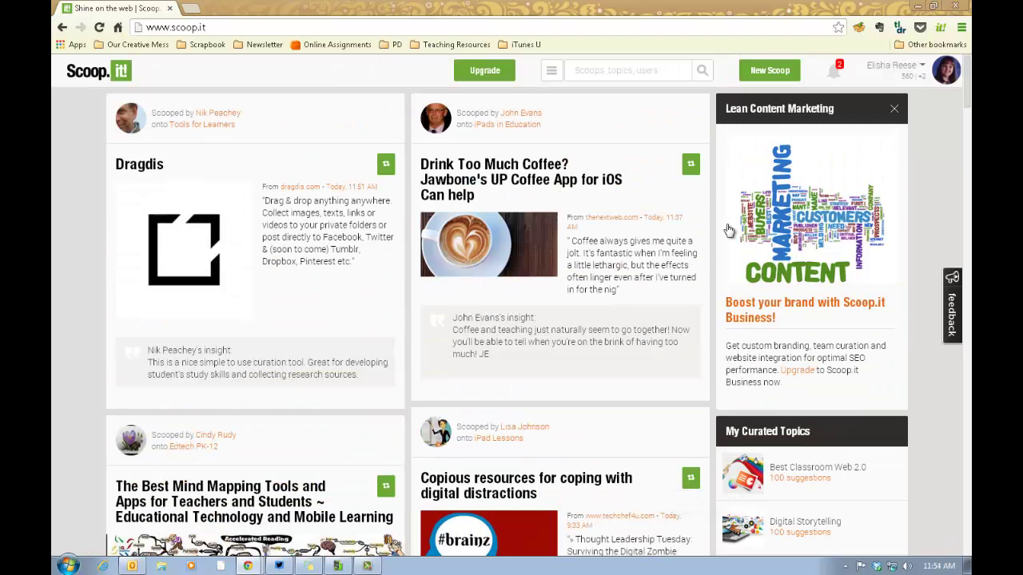